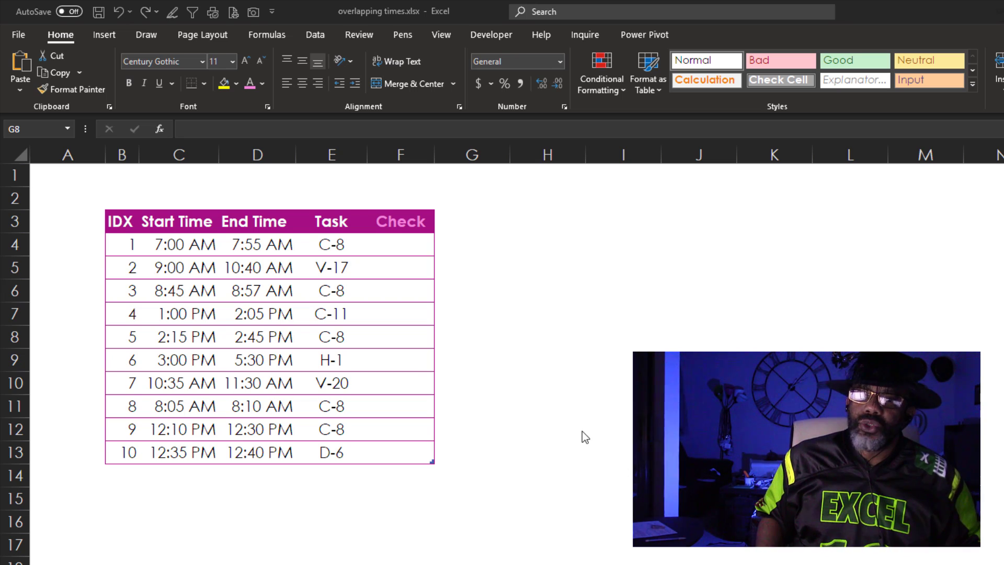
# Enter the SUMPRODUCT formula in F4 that compares each row's Start and End Times against both columns.
pyautogui.click(419, 251)
pyautogui.write('=')
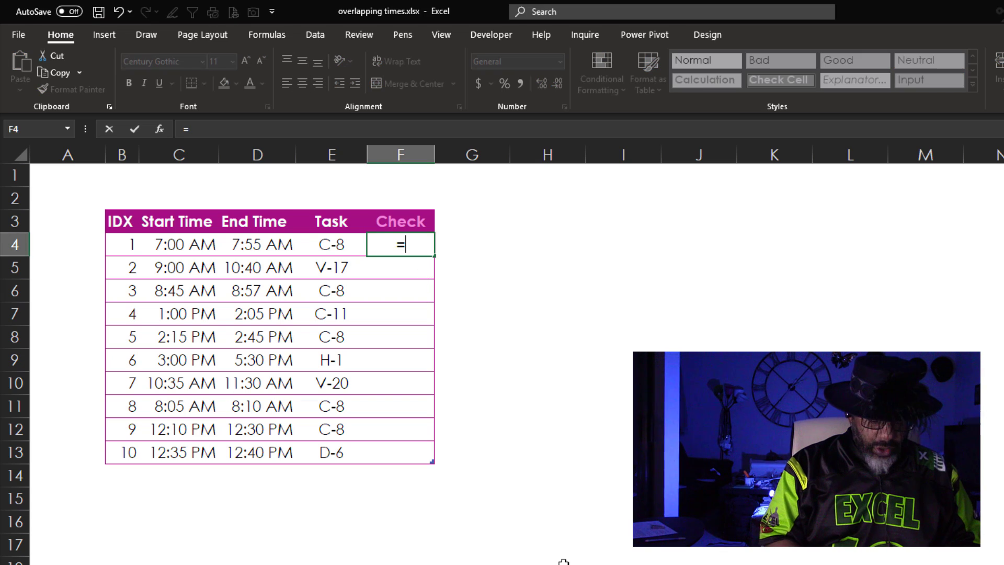
pyautogui.write('sum')
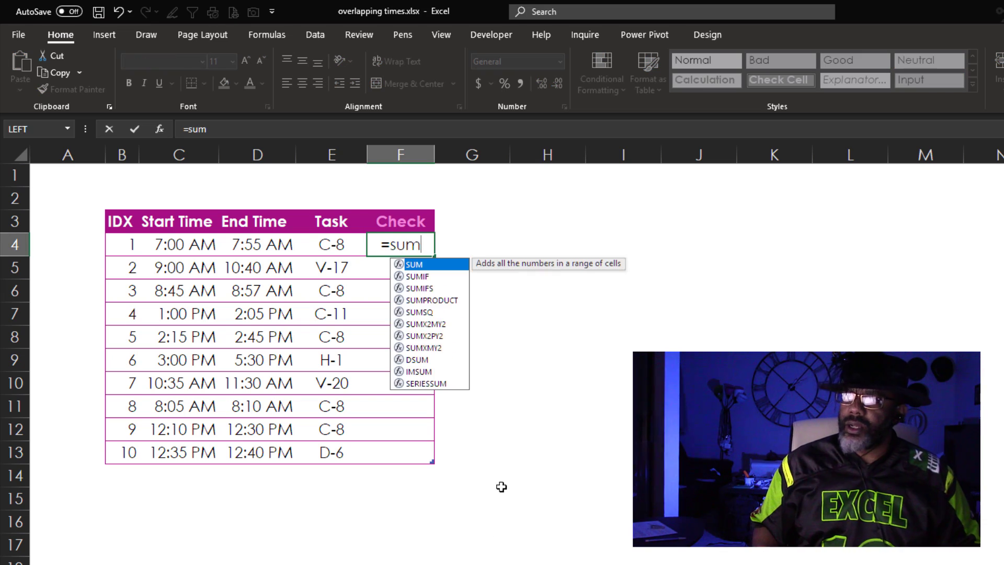
pyautogui.doubleClick(431, 300)
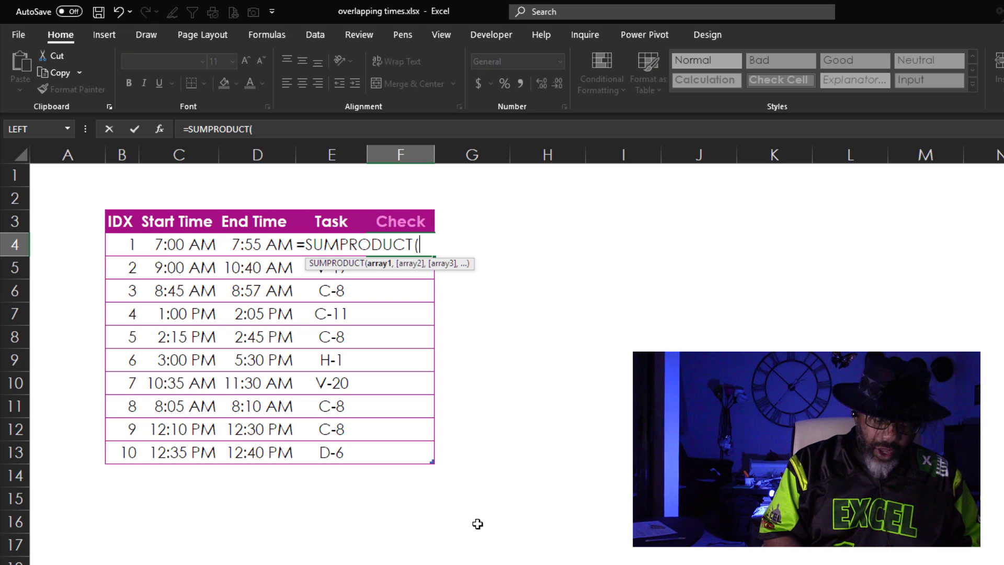
pyautogui.write('(')
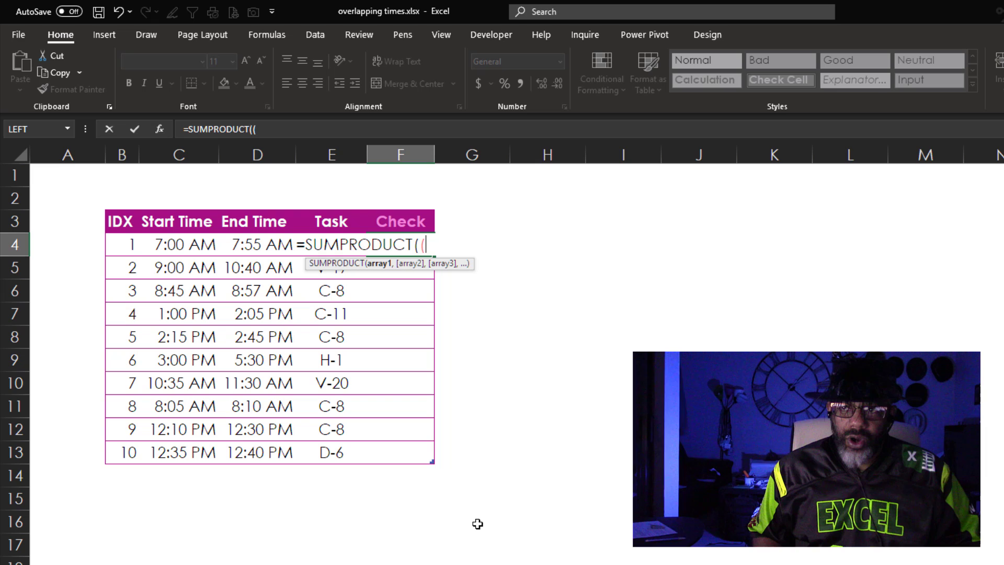
pyautogui.click(189, 244)
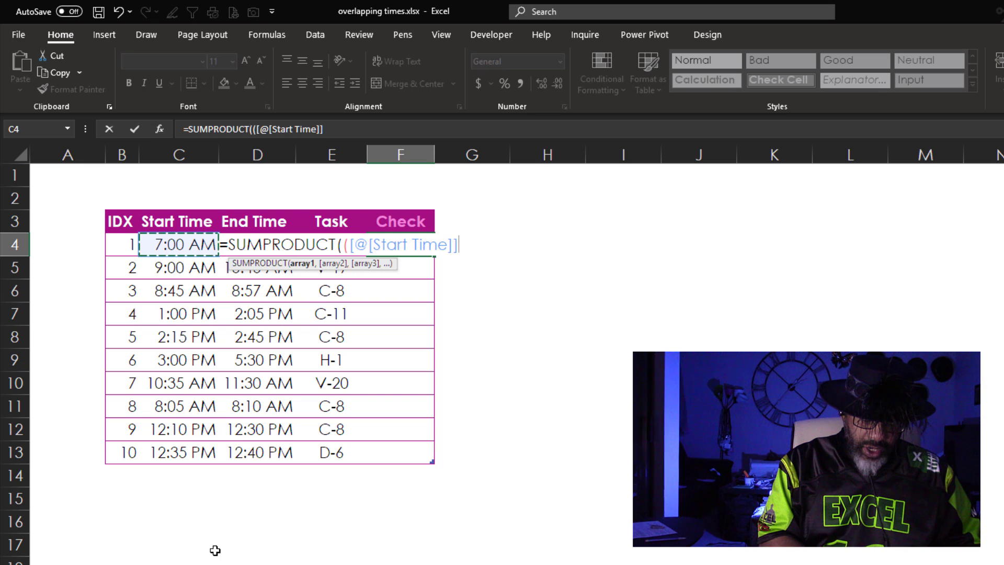
pyautogui.write('<=')
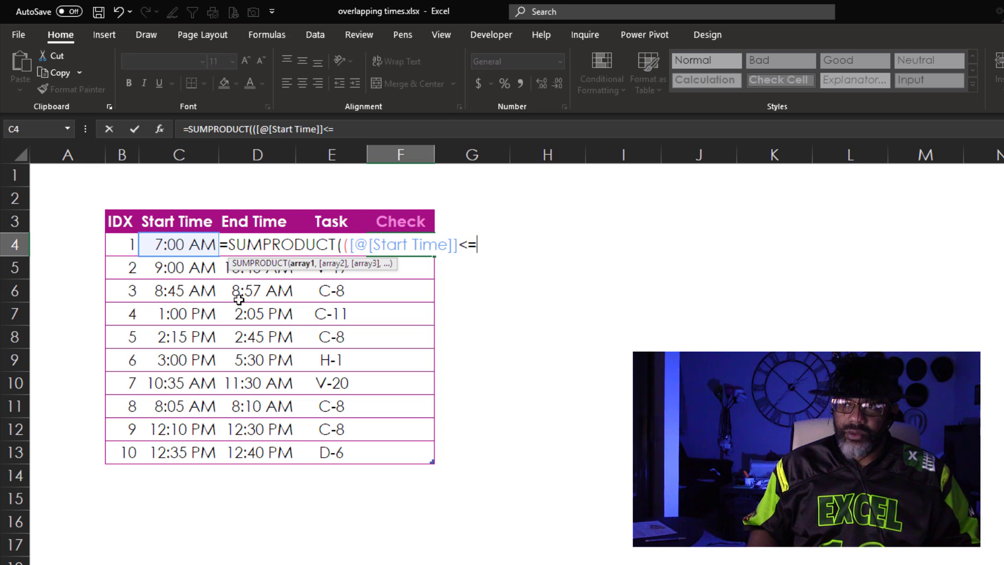
pyautogui.moveTo(256, 451); pyautogui.dragTo(250, 245)
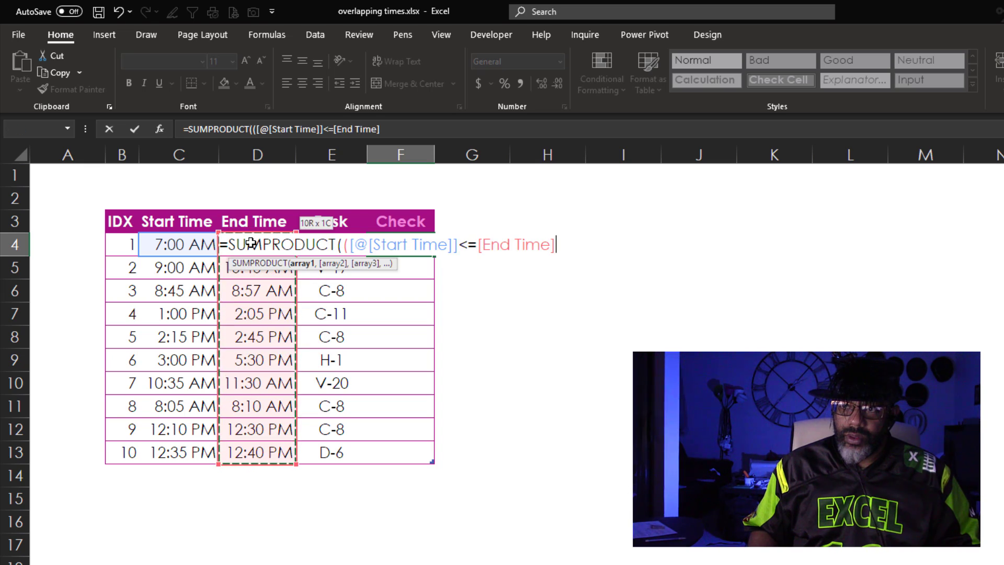
pyautogui.write(')')
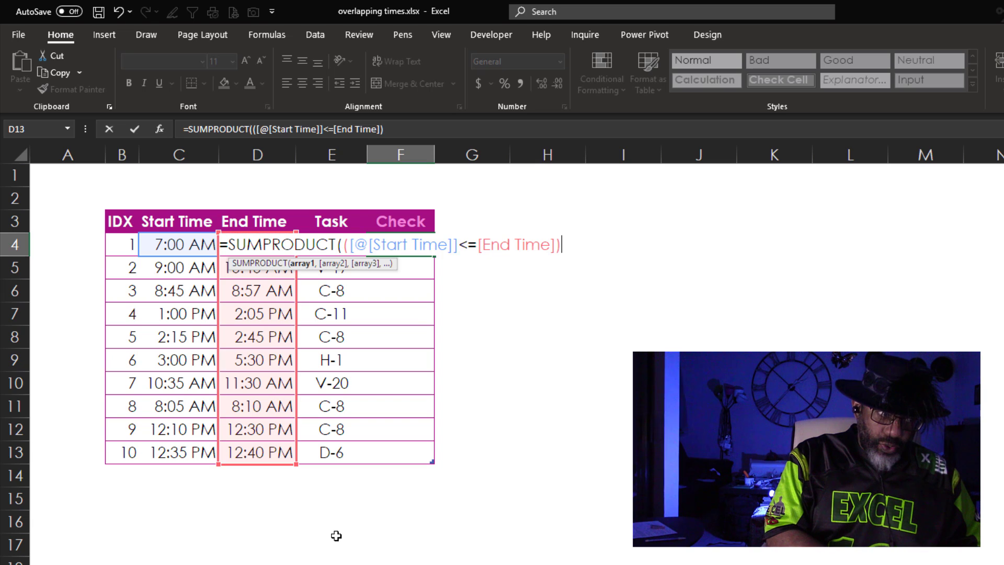
pyautogui.write('*')
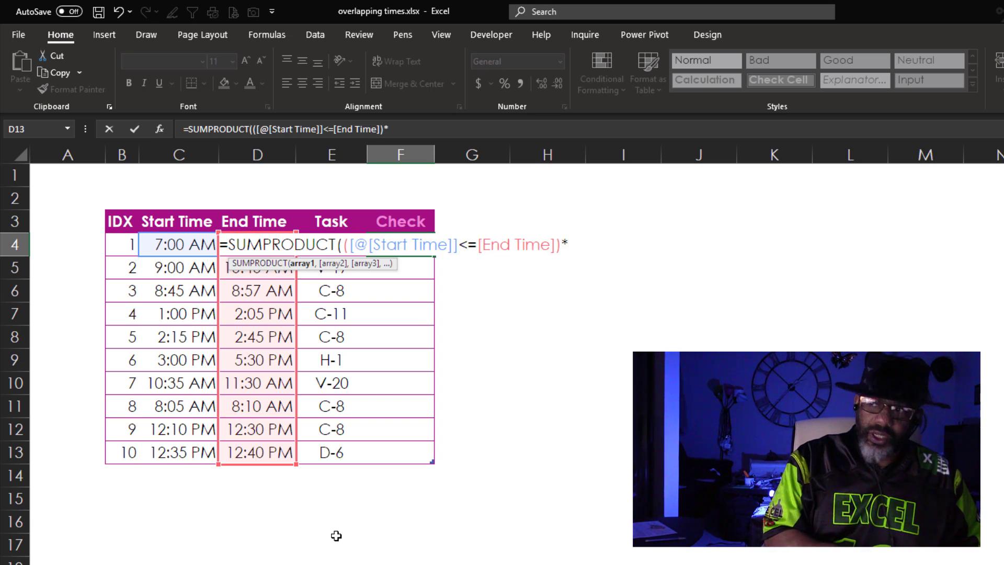
pyautogui.write('(')
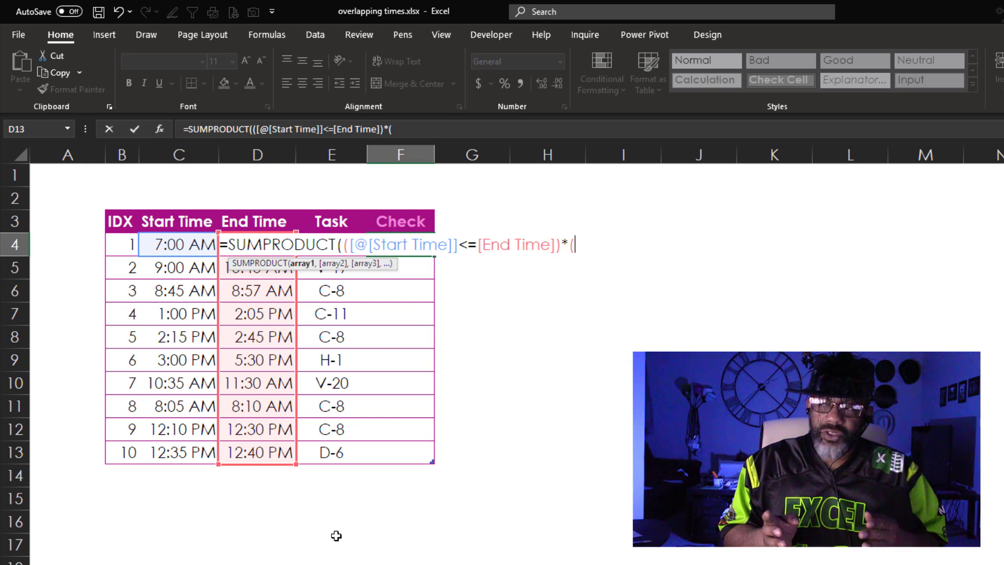
pyautogui.write('[')
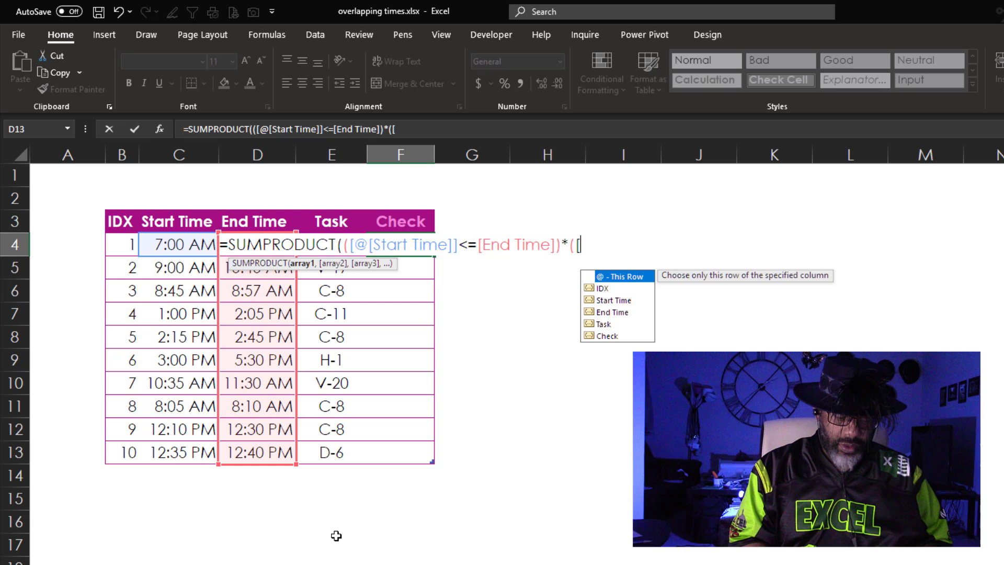
pyautogui.write('@')
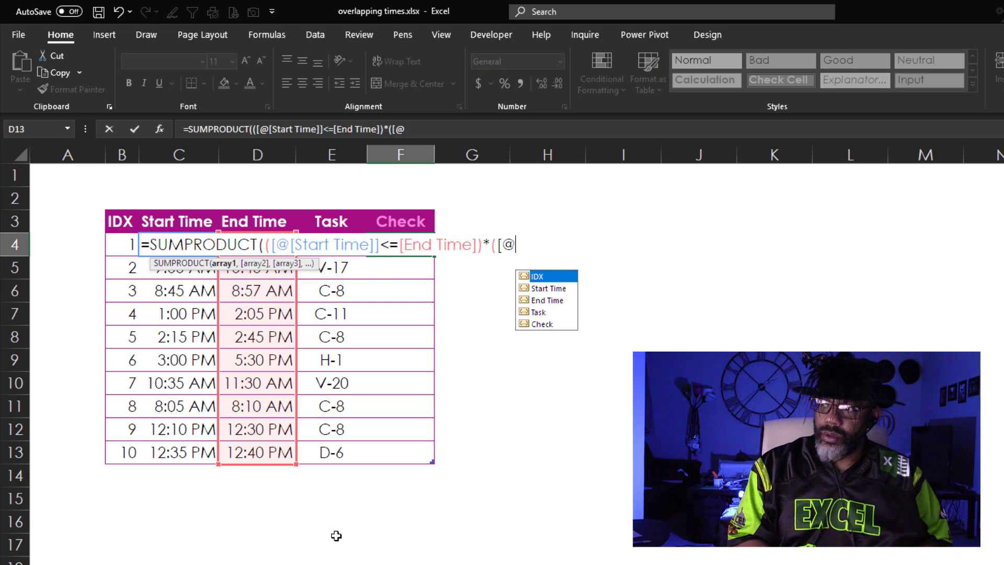
pyautogui.doubleClick(547, 299)
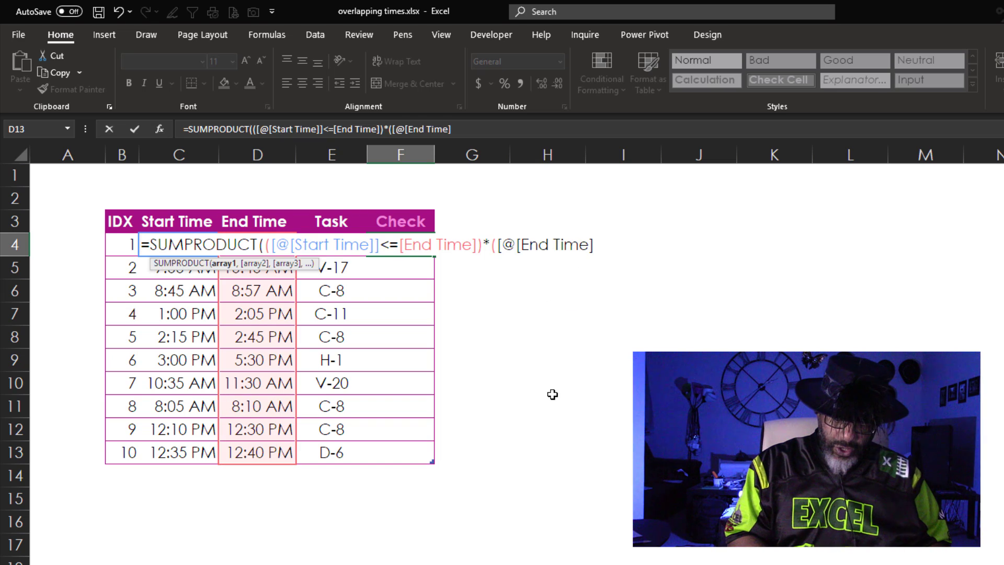
pyautogui.write(']>=')
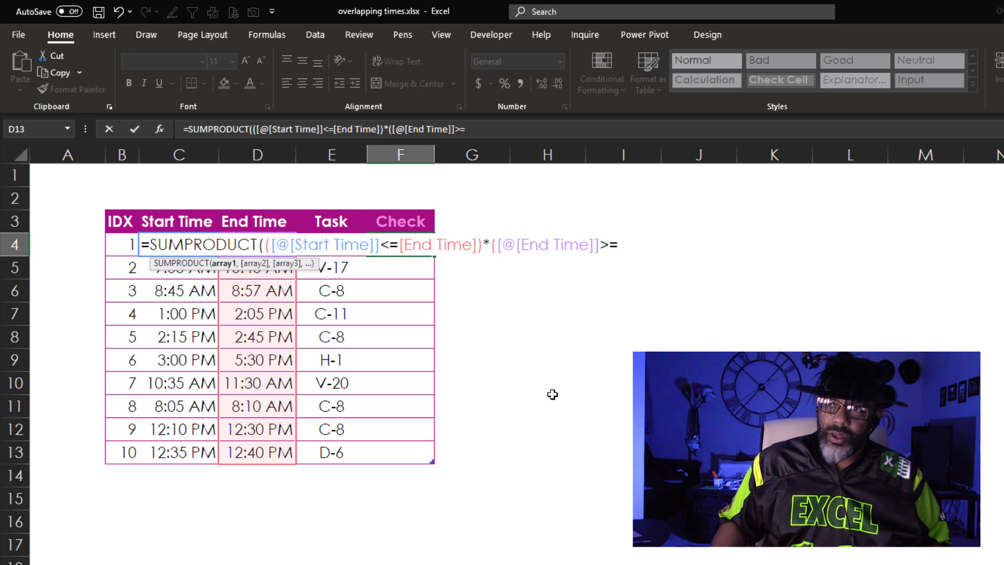
pyautogui.moveTo(198, 452); pyautogui.dragTo(188, 245)
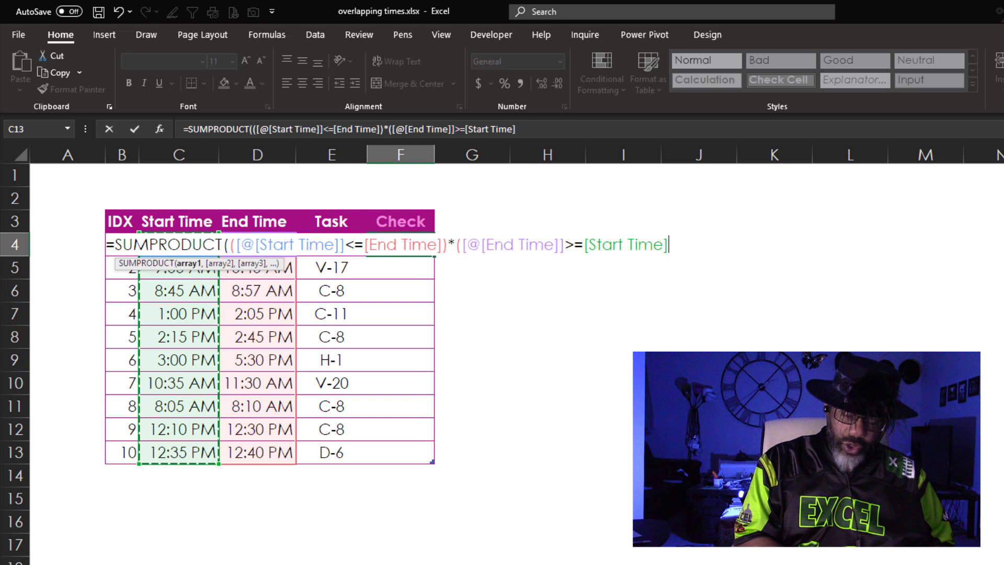
pyautogui.write('))')
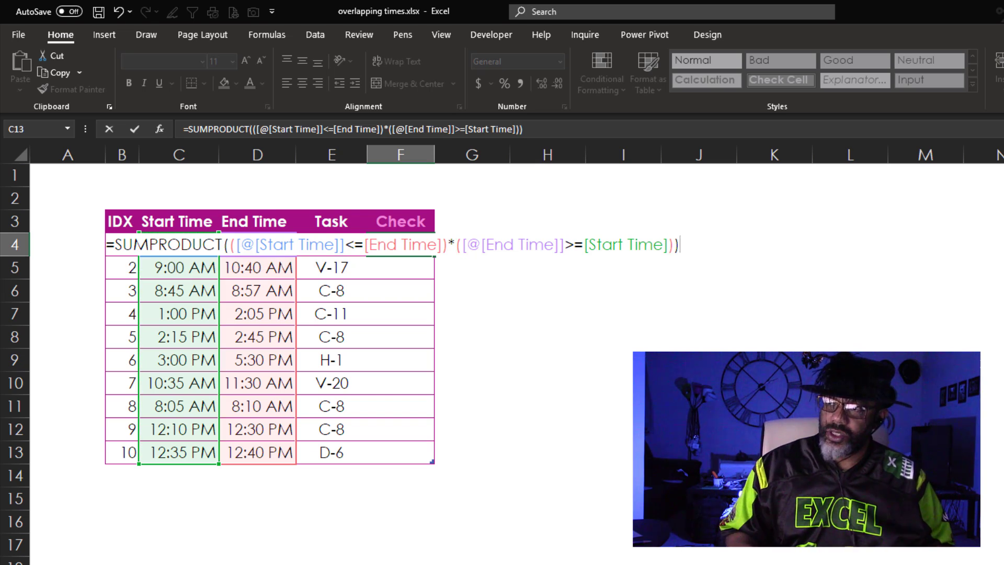
pyautogui.press('Return')
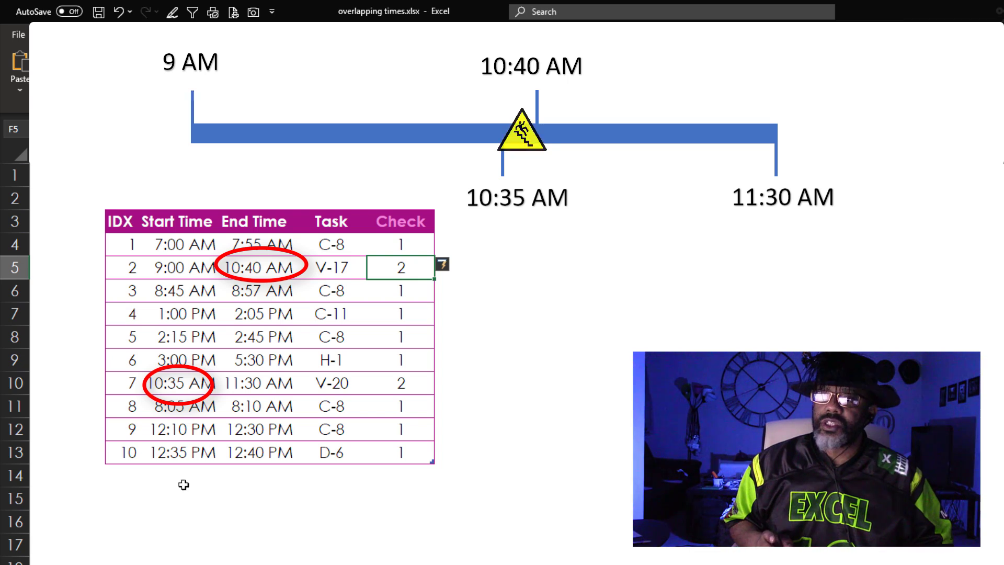
# Change task 7's start time in C10 to 10:45 AM.
pyautogui.click(182, 383)
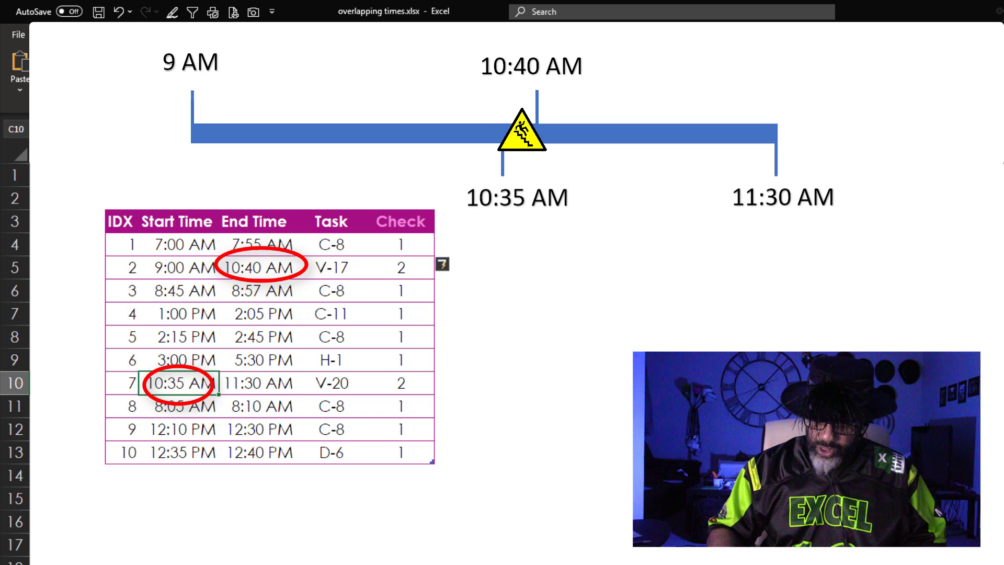
pyautogui.write('10:45')
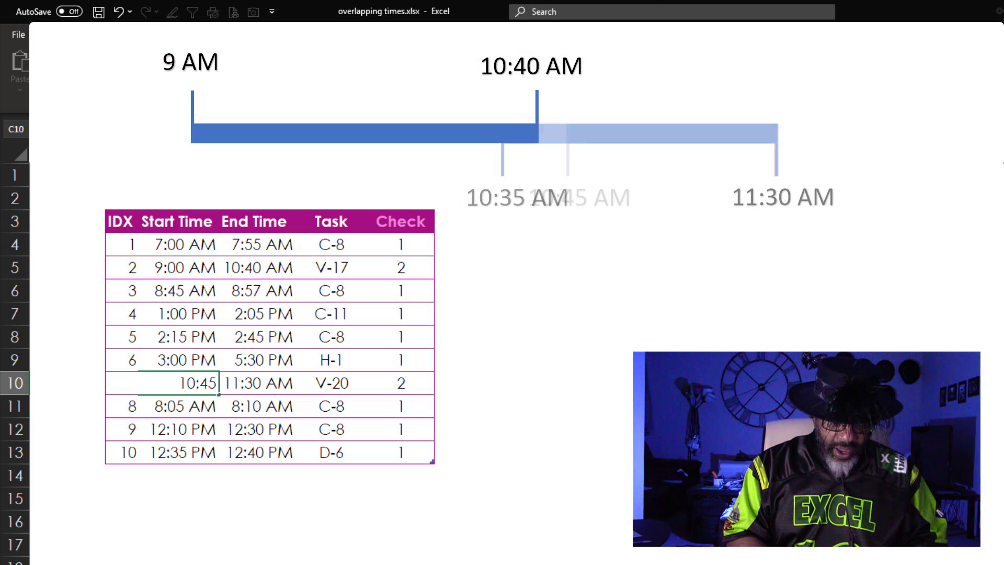
pyautogui.write(' am')
pyautogui.press('Return')
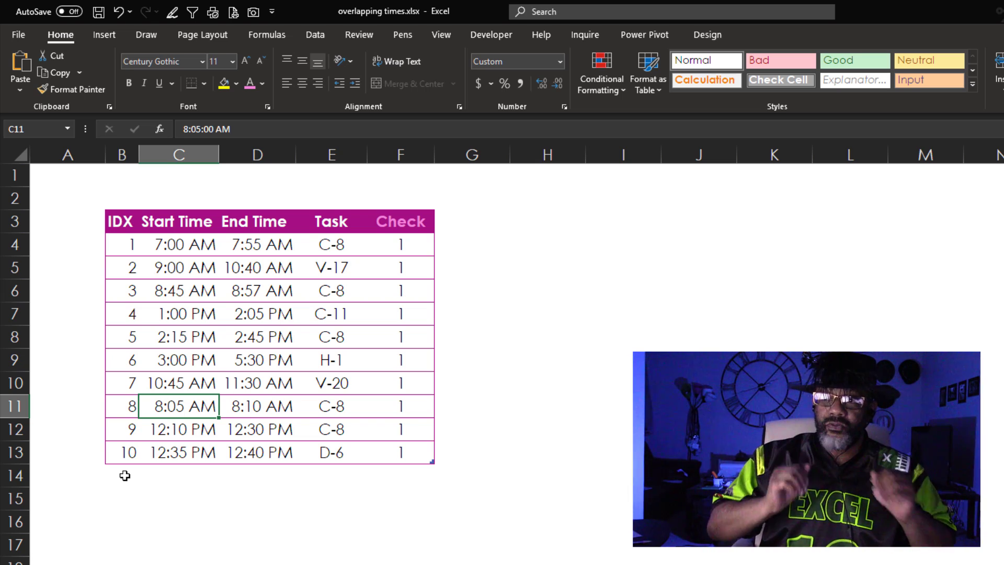
# Add a new task row below the table with a 9:15 AM to 9:30 AM slot.
pyautogui.click(125, 476)
pyautogui.write('11')
pyautogui.press('Tab')
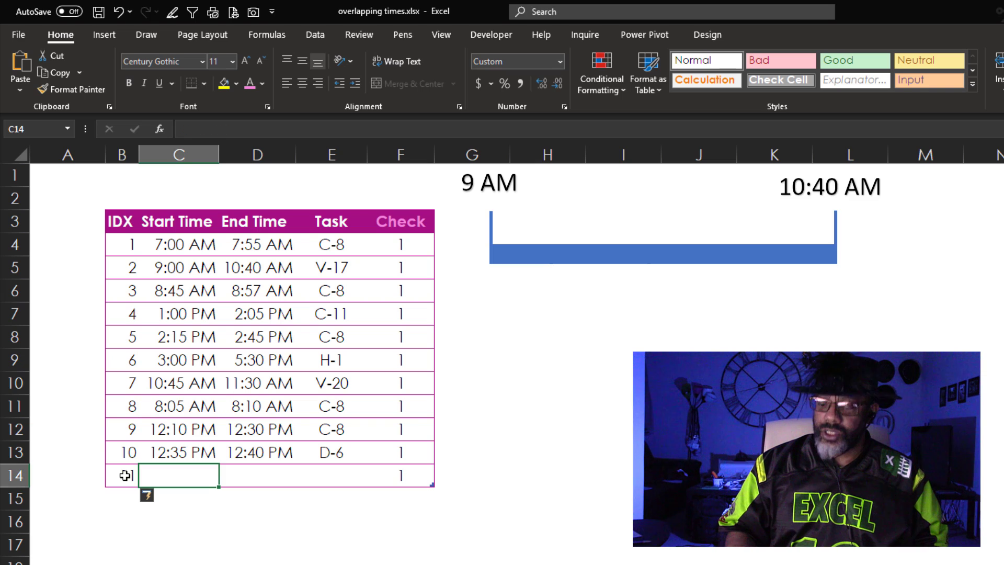
pyautogui.write('9')
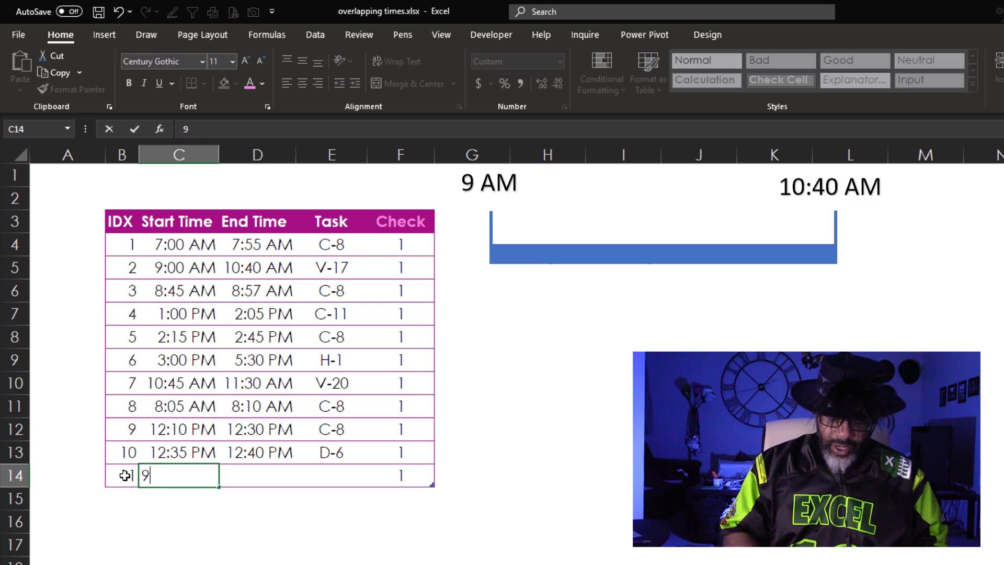
pyautogui.write(':15 am')
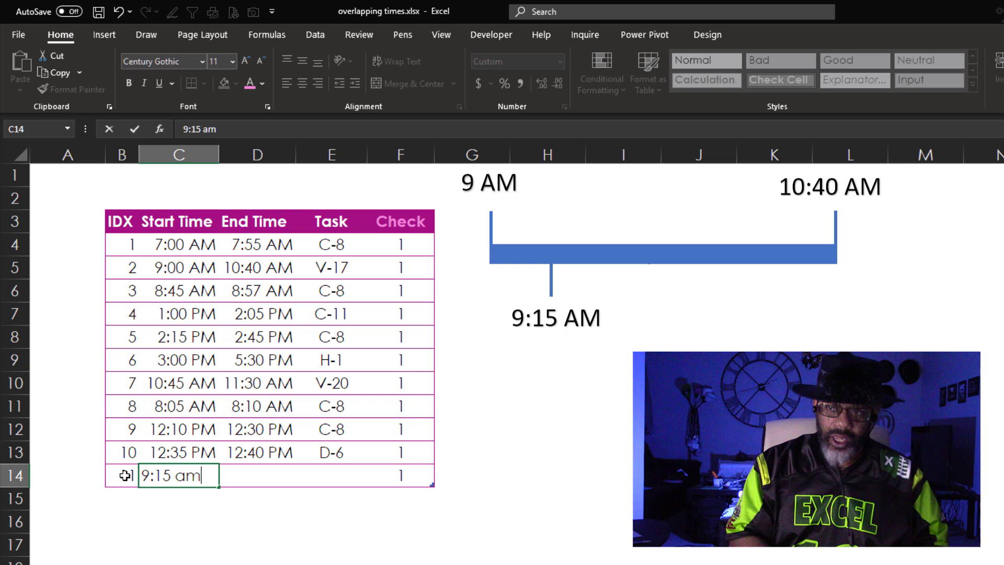
pyautogui.press('Tab')
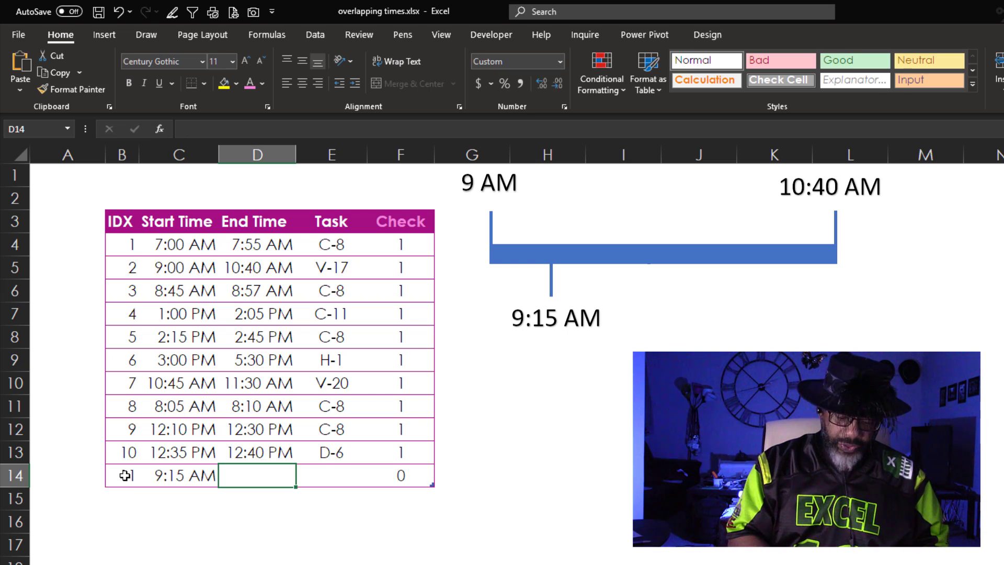
pyautogui.write('9:30 am')
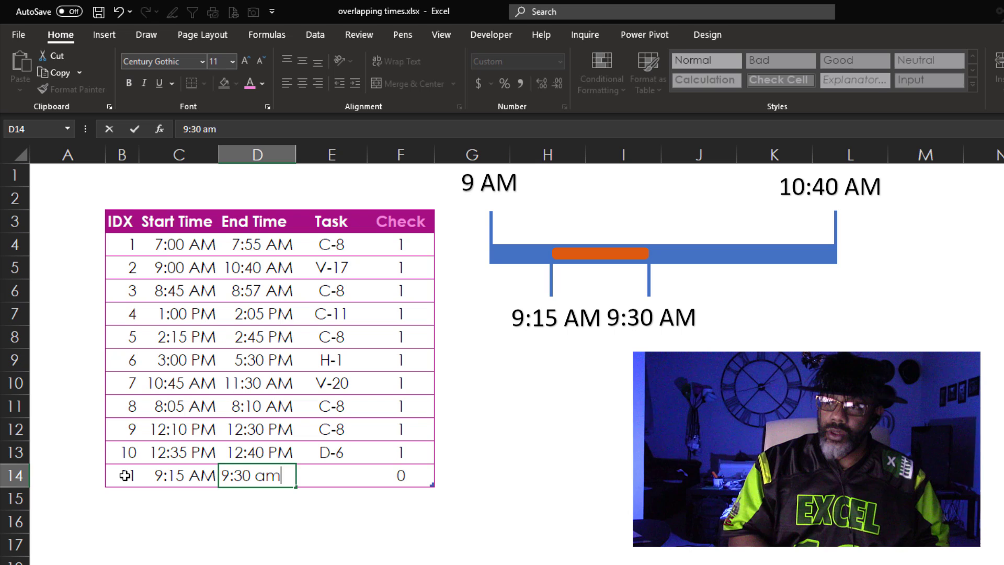
pyautogui.press('Return')
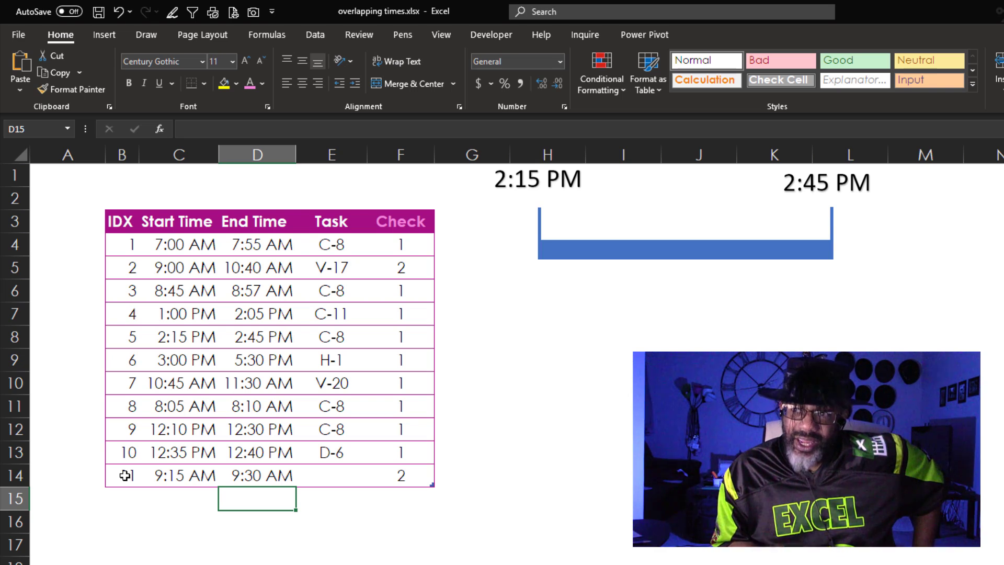
# Enter task 12's start as 2:15 PM and end as 2:45 PM.
pyautogui.press('Left')
pyautogui.write('2:15')
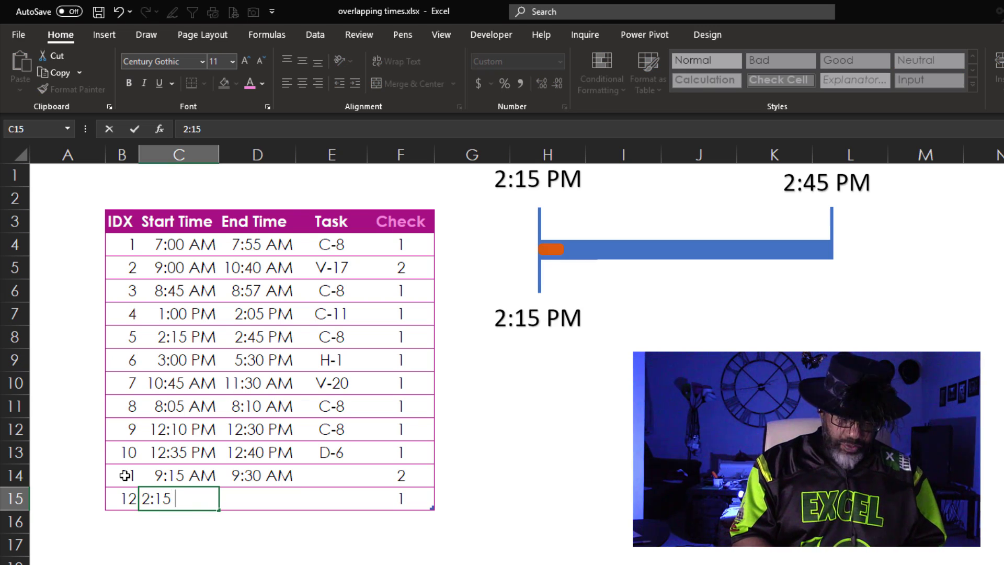
pyautogui.write(' pm')
pyautogui.press('Tab')
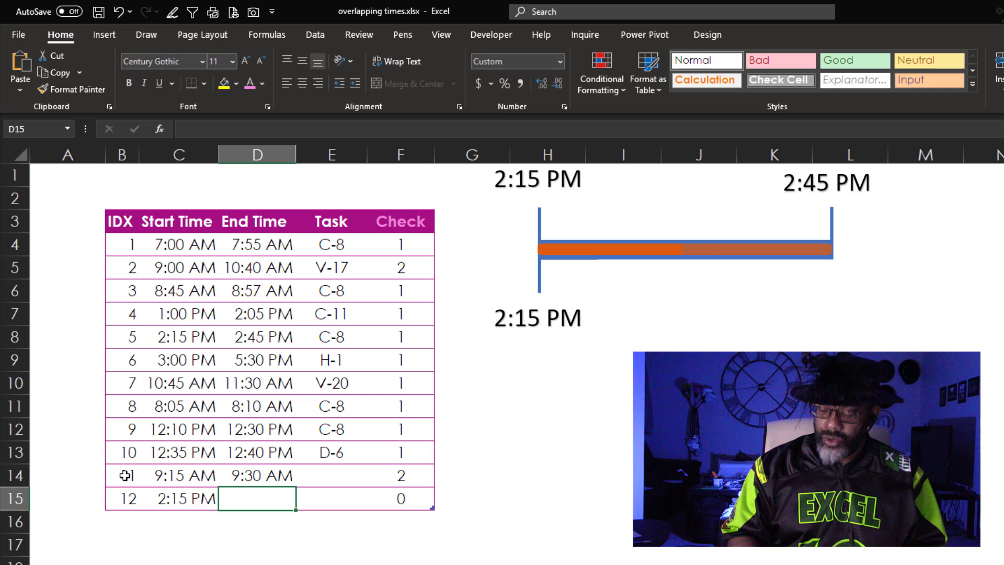
pyautogui.write('2:')
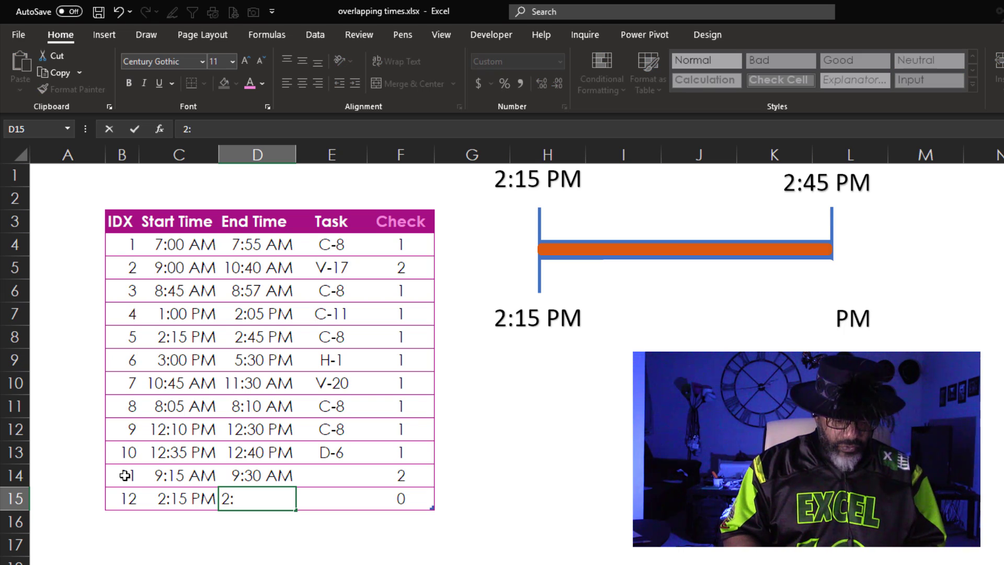
pyautogui.write('45 pm')
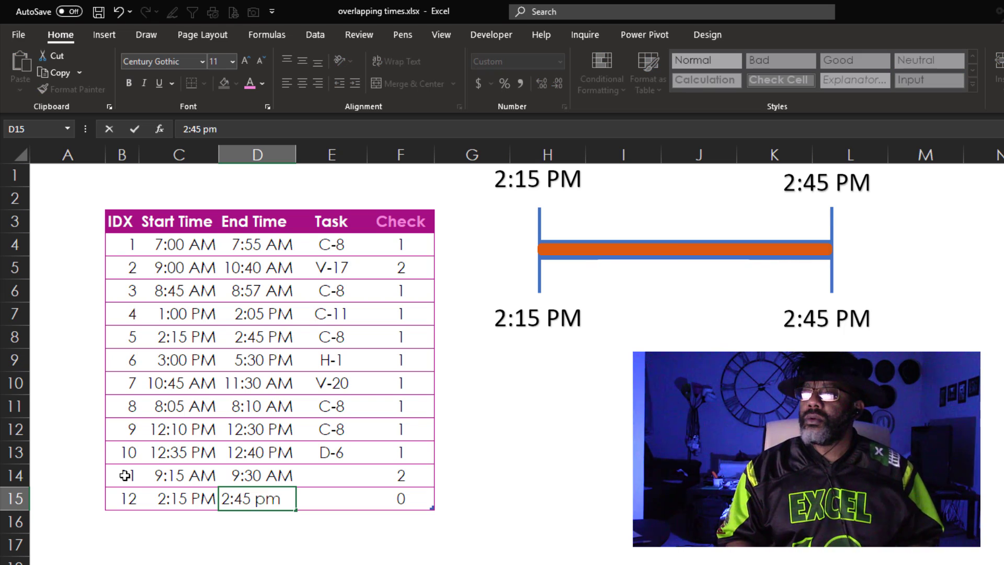
pyautogui.press('Return')
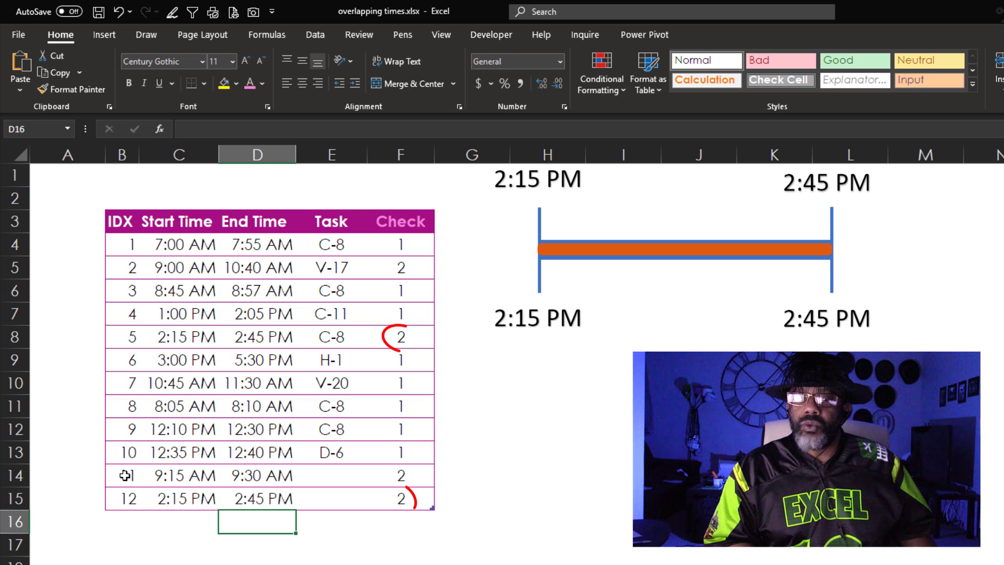
pyautogui.press('Down')
pyautogui.press('Down')
pyautogui.press('Down')
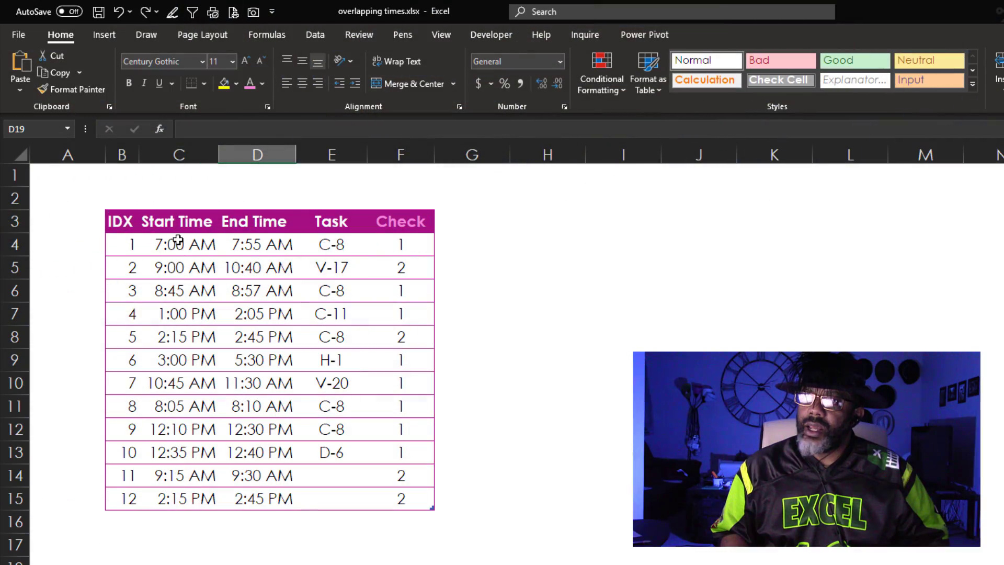
# Add a conditional formatting rule =$F4>1 with a pink fill to C4:F15.
pyautogui.moveTo(179, 245)
pyautogui.mouseDown()
pyautogui.moveTo(406, 476)
pyautogui.moveTo(406, 499)
pyautogui.mouseUp()
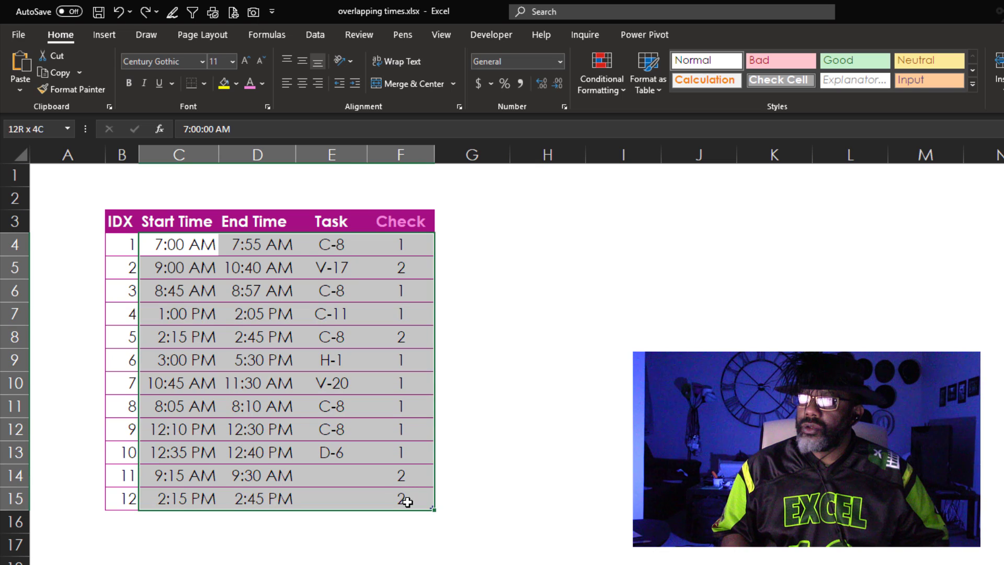
pyautogui.click(597, 88)
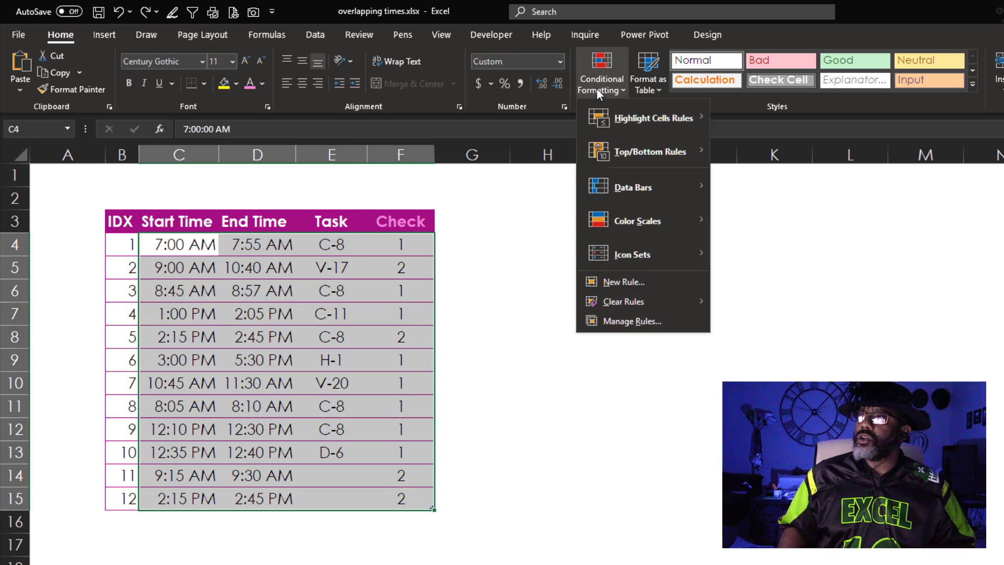
pyautogui.click(620, 283)
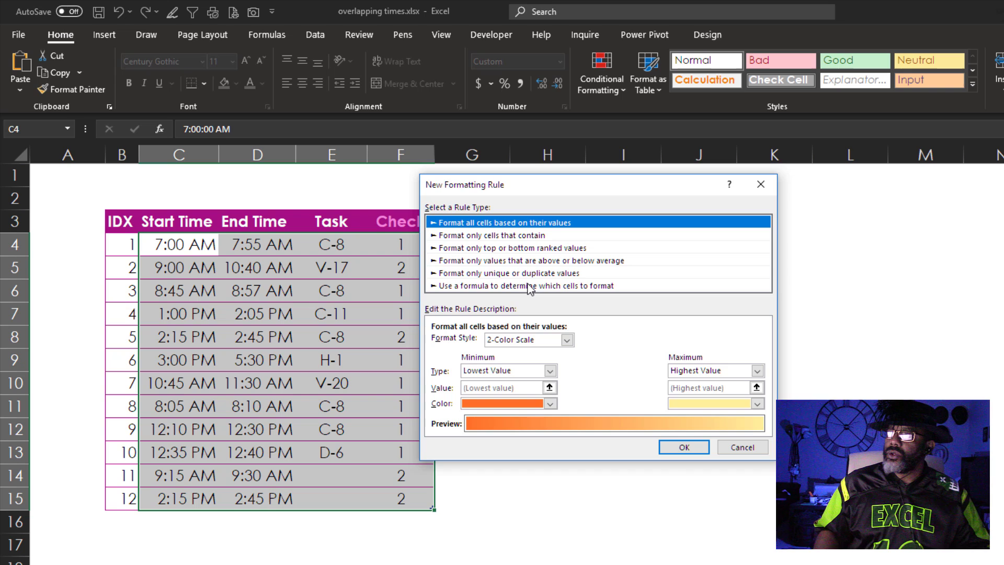
pyautogui.click(530, 285)
pyautogui.click(542, 343)
pyautogui.write('=$f4')
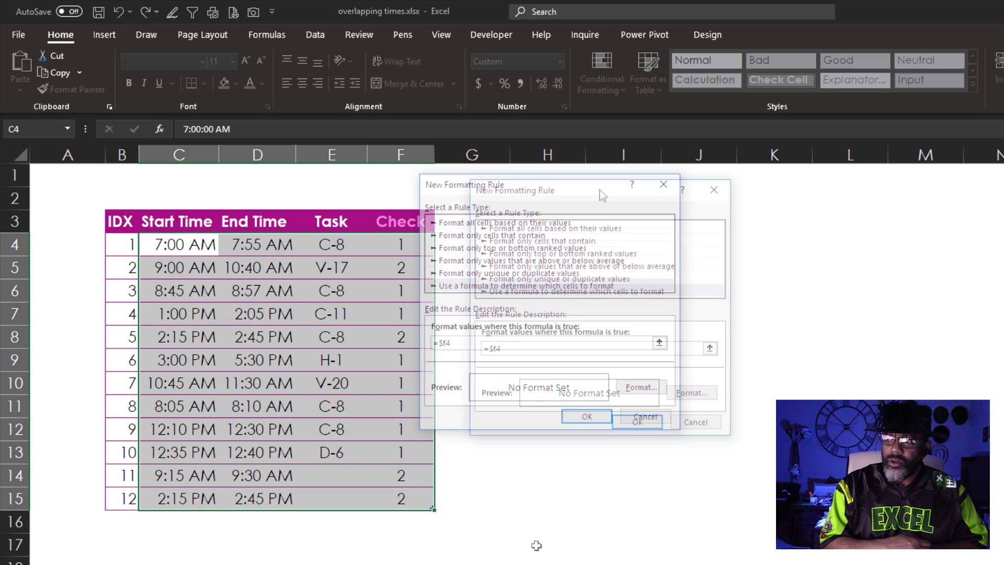
pyautogui.moveTo(551, 185); pyautogui.dragTo(601, 192)
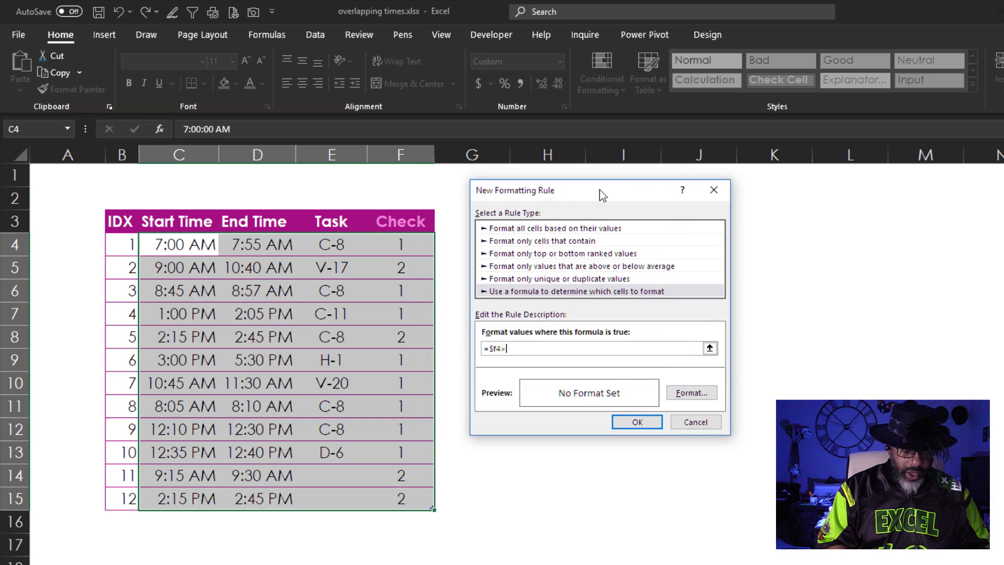
pyautogui.write('>')
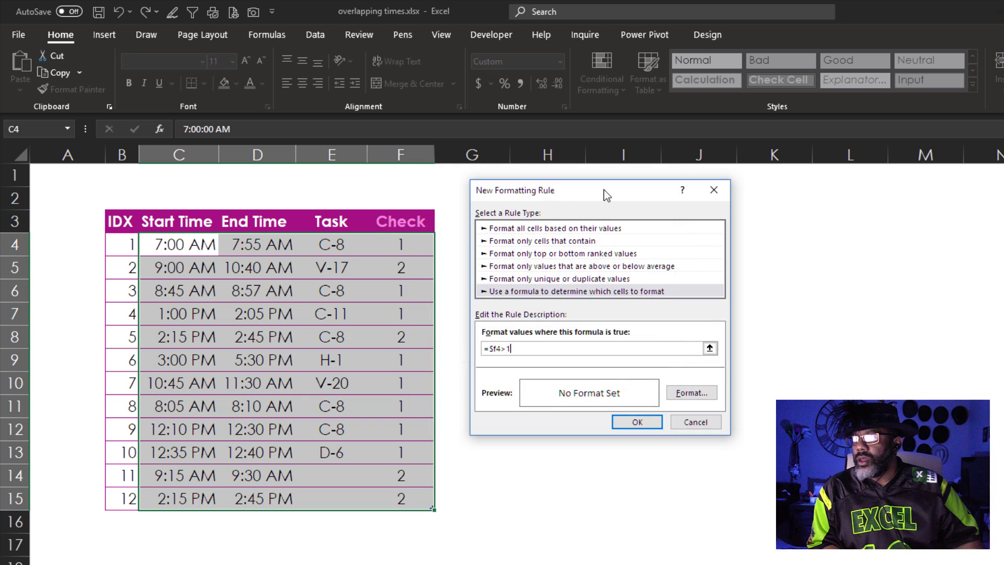
pyautogui.click(689, 393)
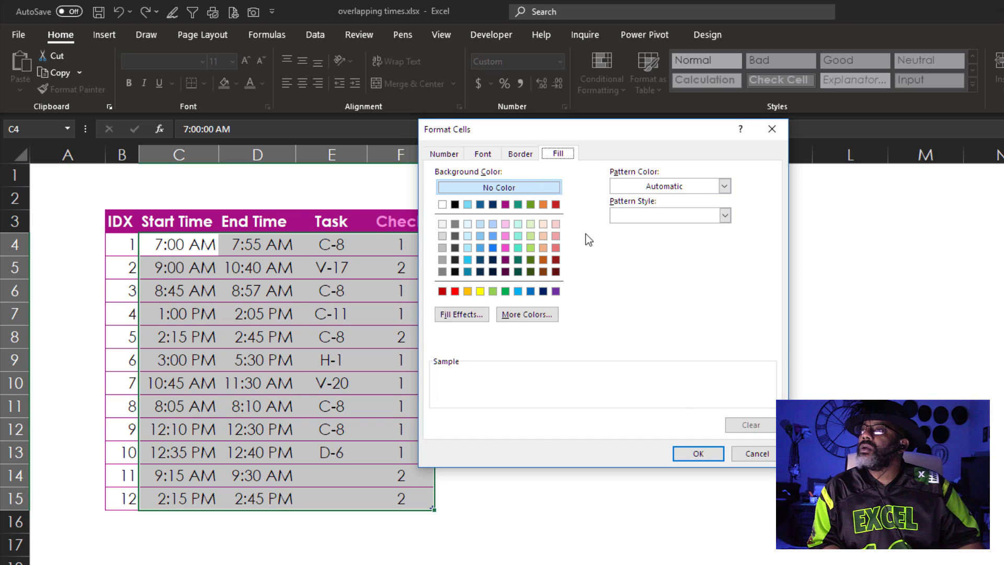
pyautogui.click(506, 237)
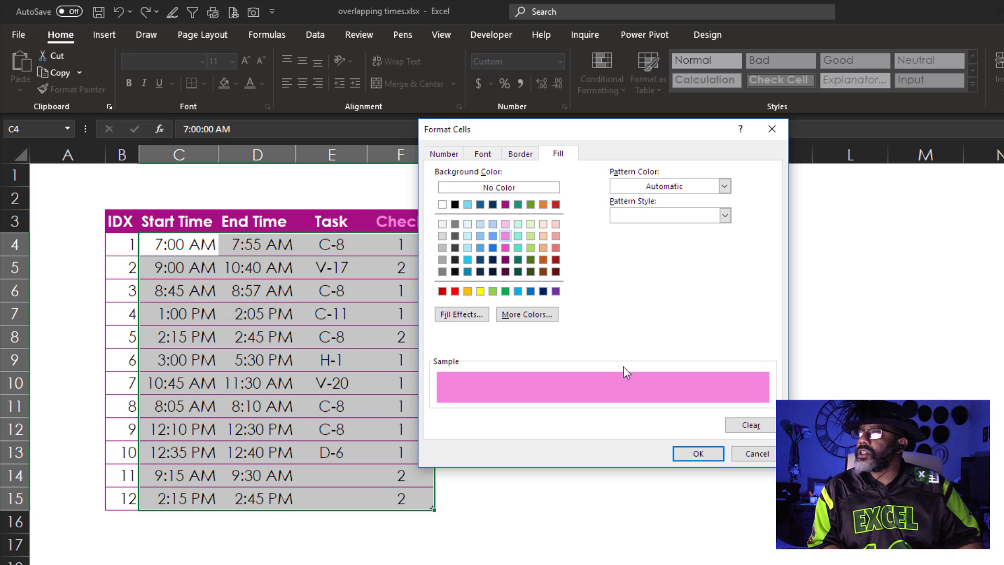
pyautogui.click(698, 454)
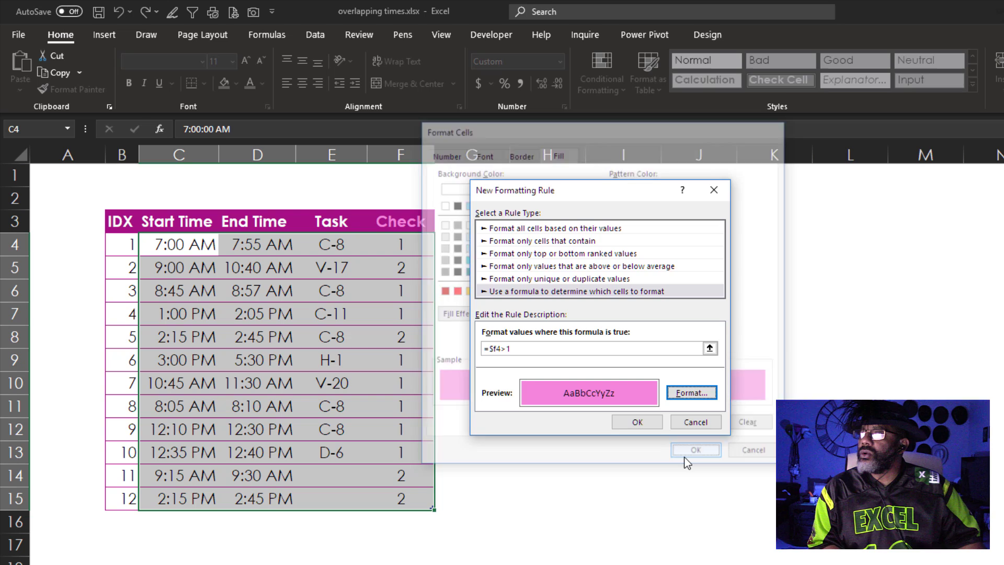
pyautogui.click(637, 424)
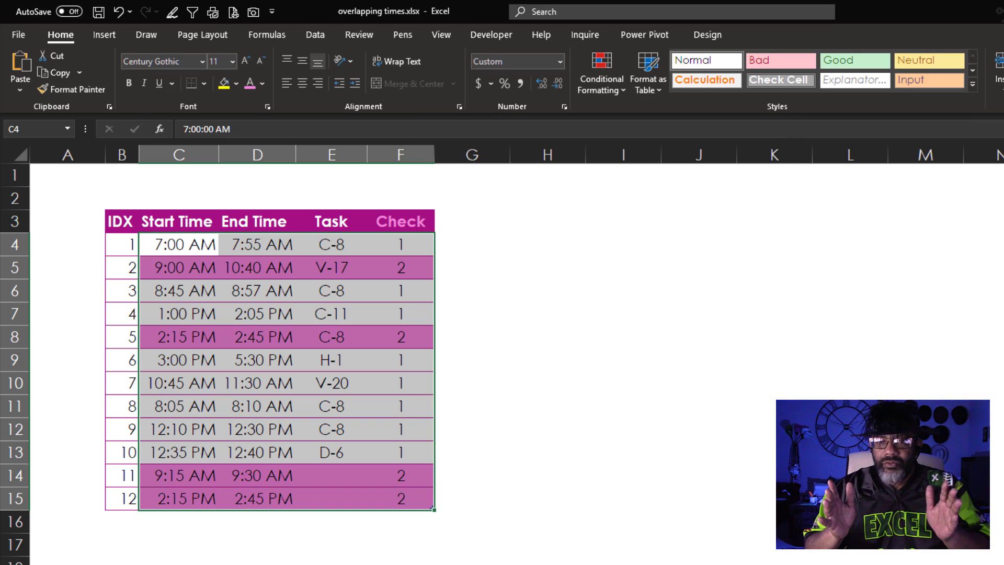
# Delete task 12's table row, the row containing C15.
pyautogui.click(194, 501)
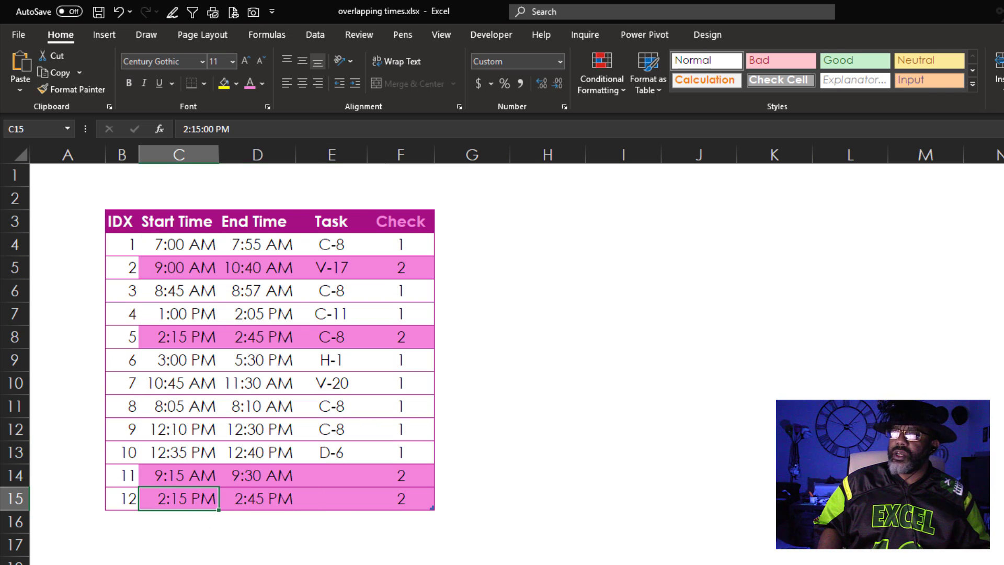
pyautogui.rightClick(185, 498)
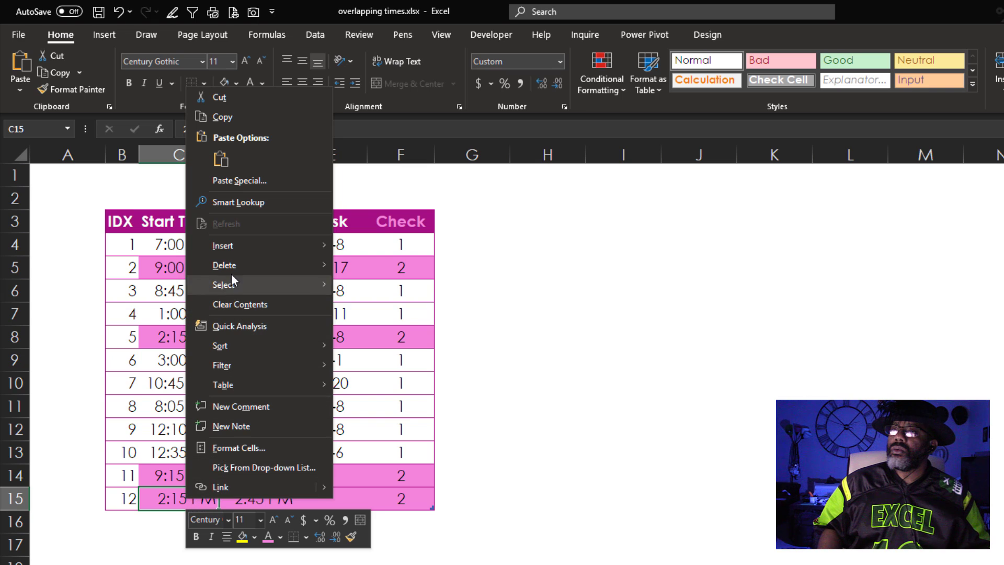
pyautogui.moveTo(225, 265)
pyautogui.click(381, 287)
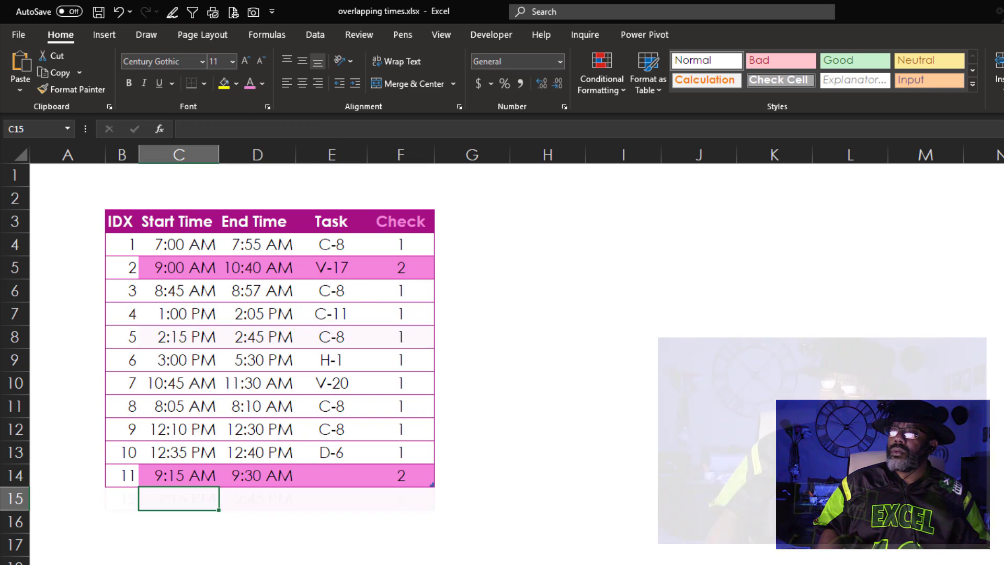
# Set task 2's end to 9:30 AM and task 11's span to 9:45–10:40 AM.
pyautogui.click(237, 269)
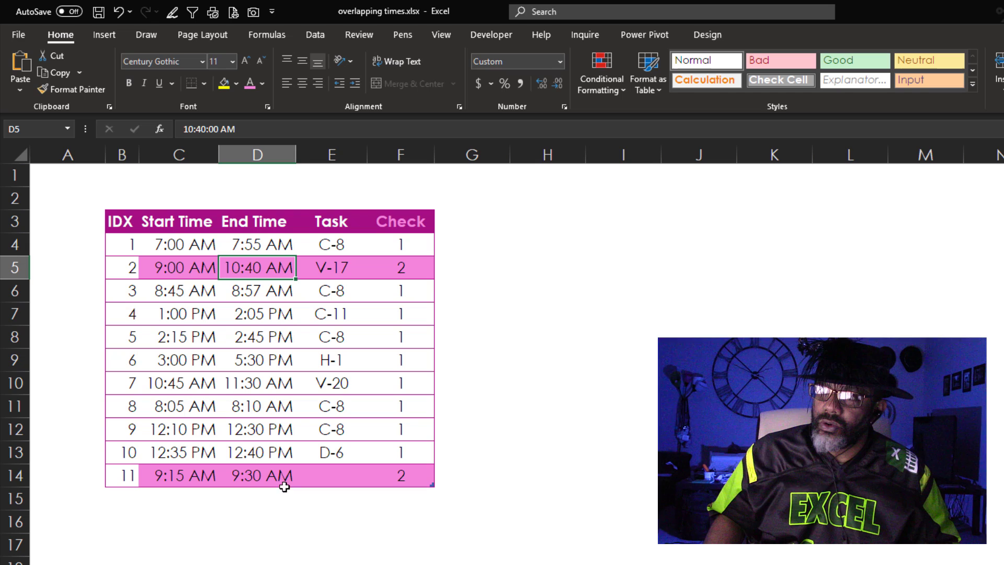
pyautogui.write('9')
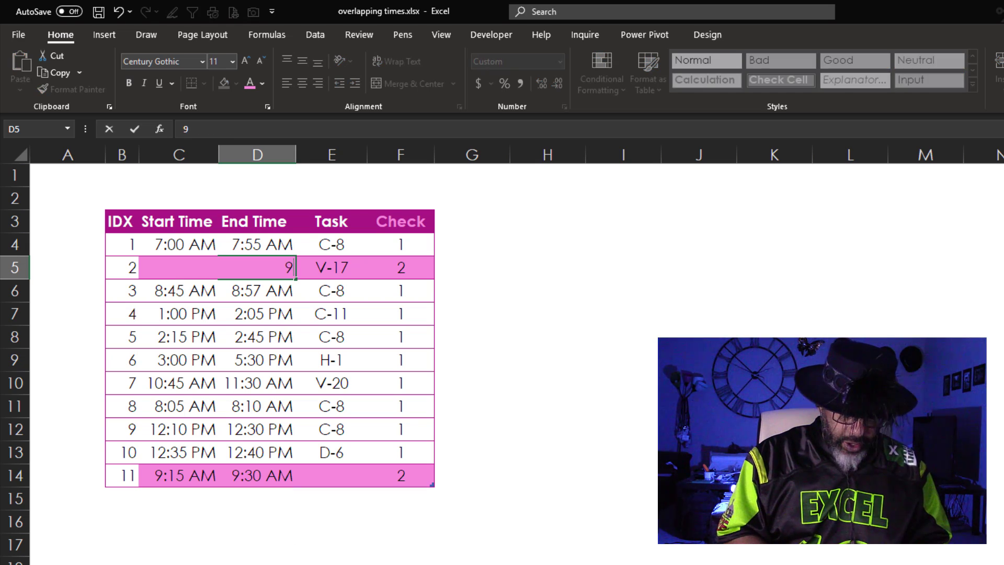
pyautogui.write(':30 am')
pyautogui.press('Return')
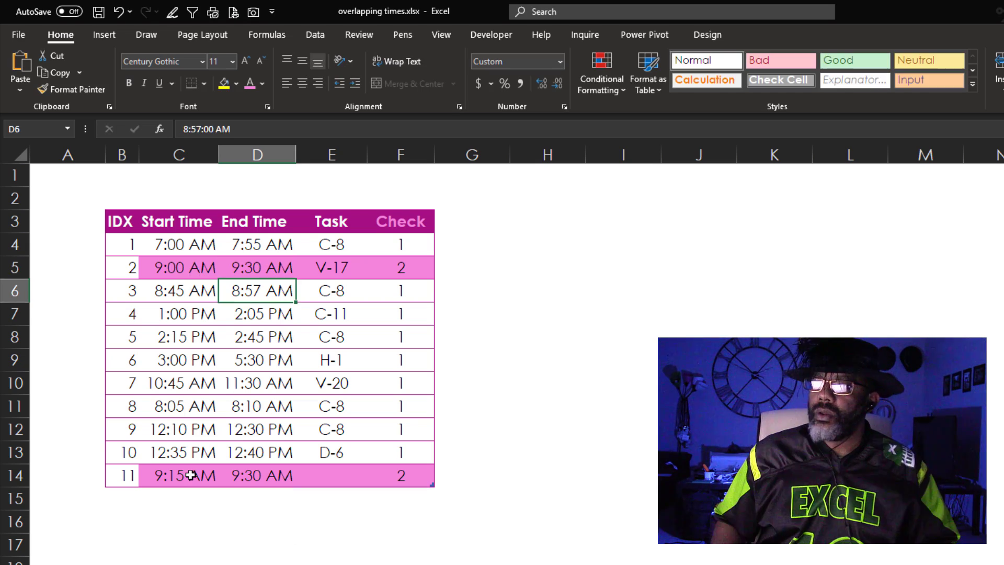
pyautogui.click(179, 476)
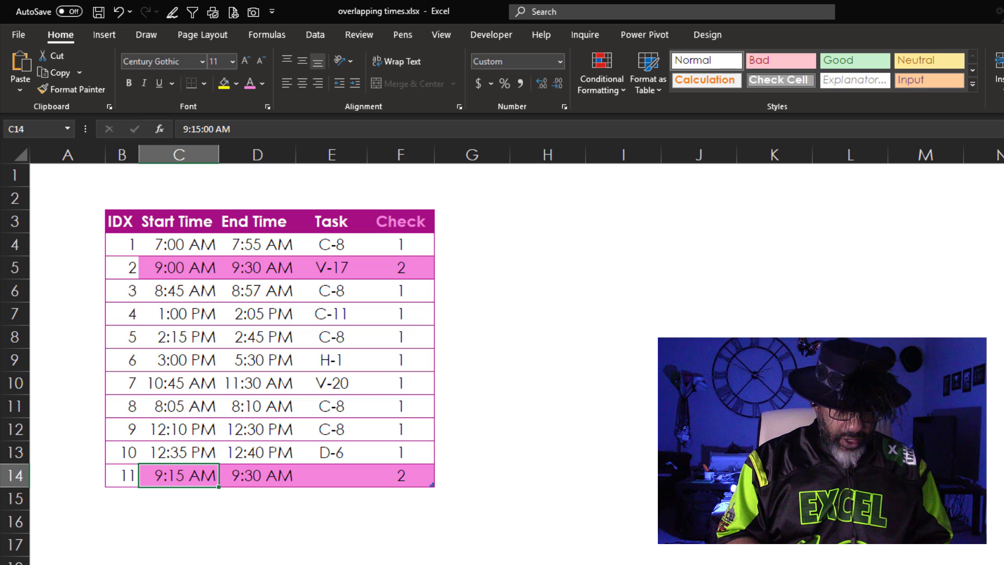
pyautogui.write('9:')
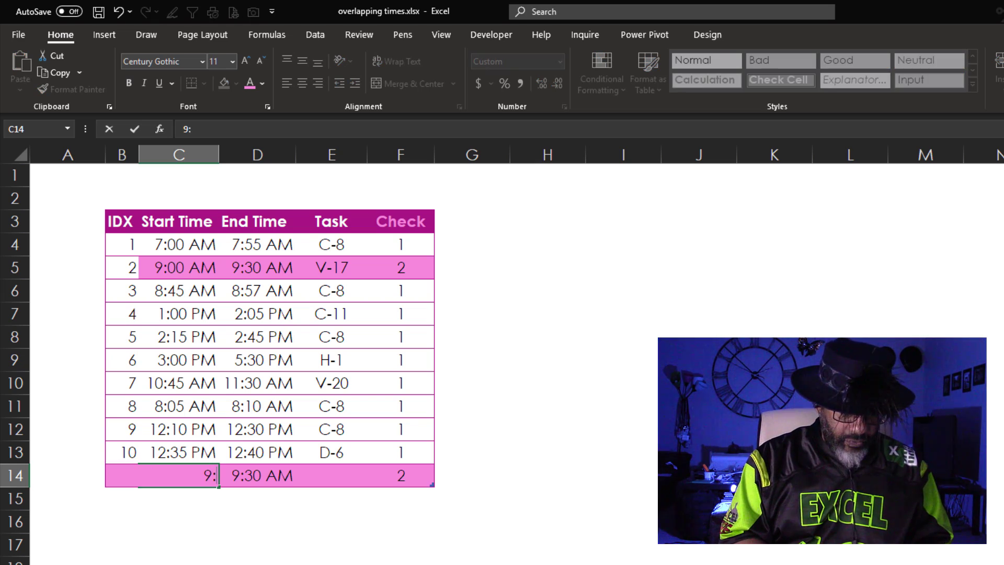
pyautogui.write('45 am')
pyautogui.press('Tab')
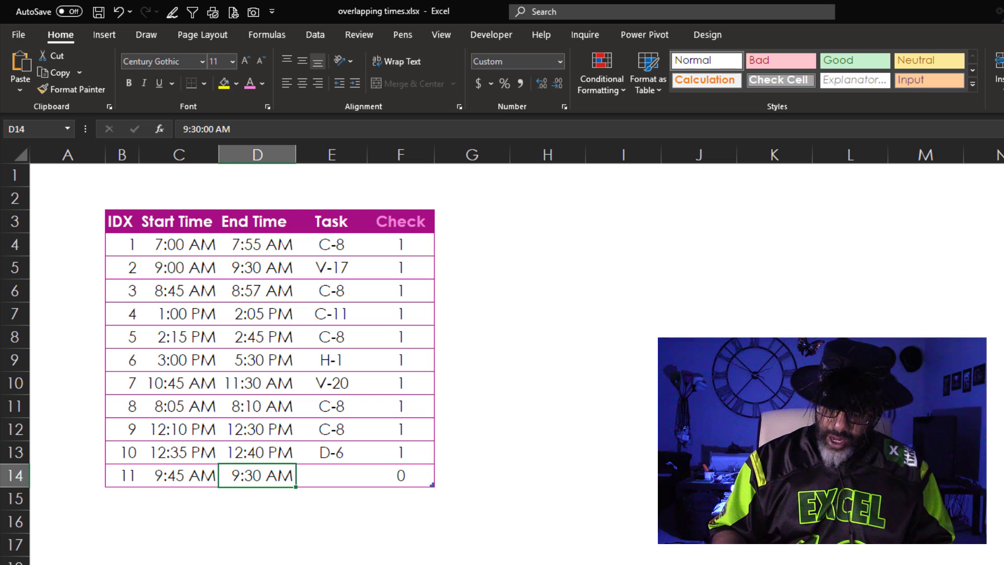
pyautogui.write('10:40')
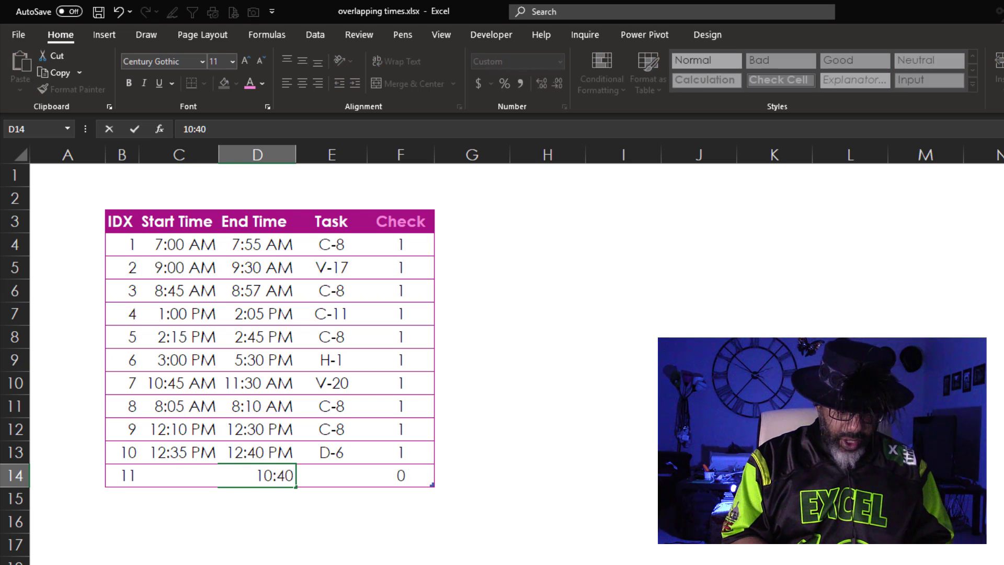
pyautogui.write(' am')
pyautogui.press('Return')
pyautogui.click(331, 475)
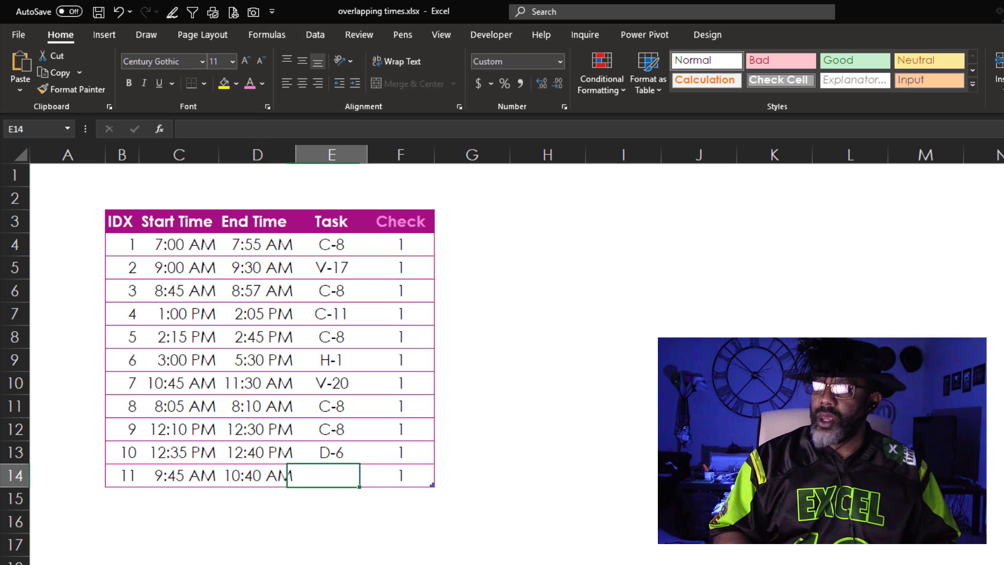
pyautogui.write('C-')
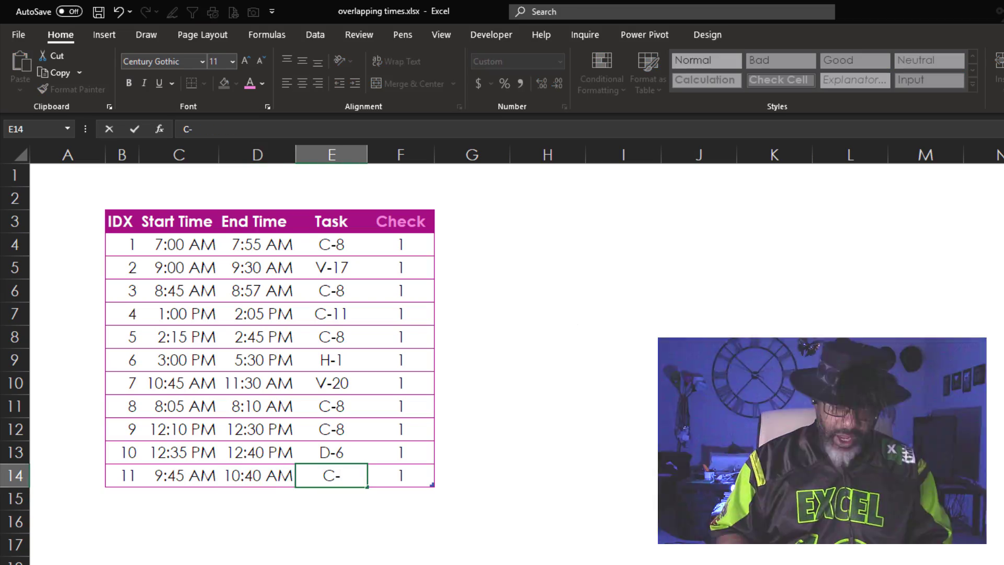